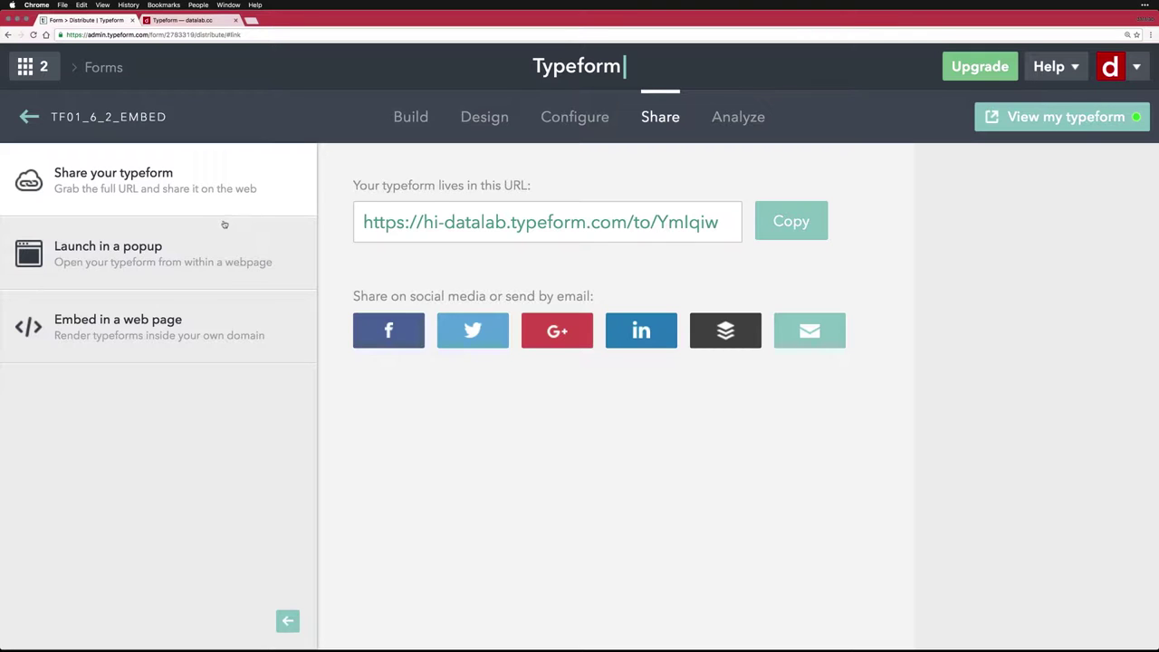
# Set up the pop-up embed as a Classic 'Click Here' button and select its embed code
pyautogui.click(201, 256)
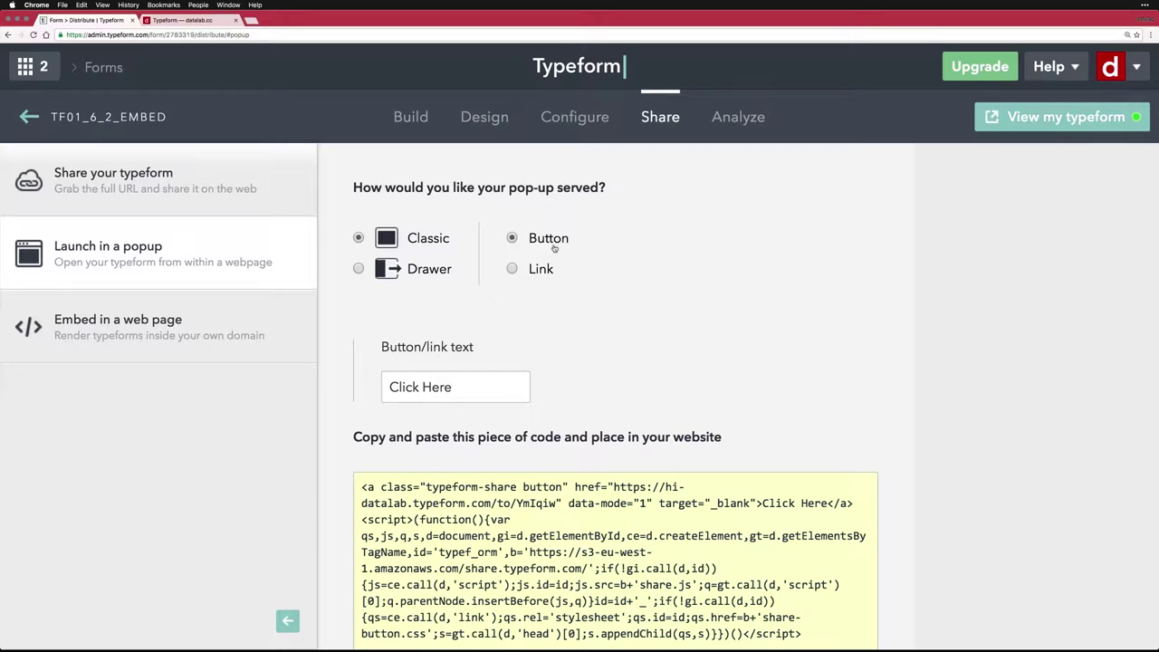
pyautogui.click(478, 383)
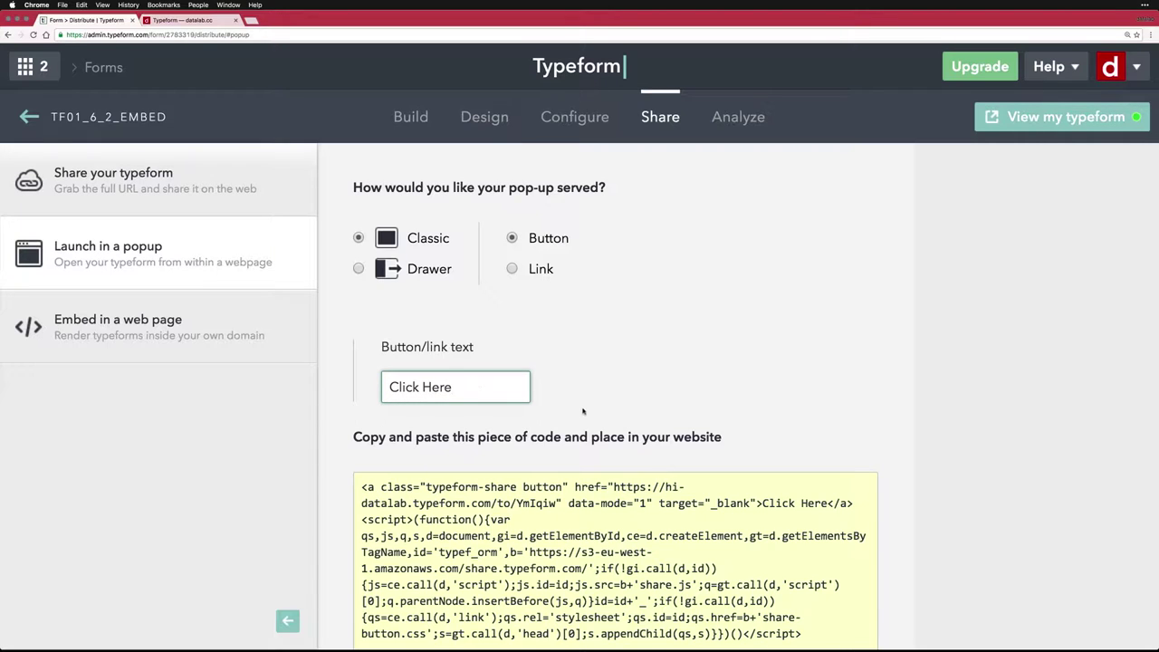
pyautogui.scroll(-2, 585, 412)
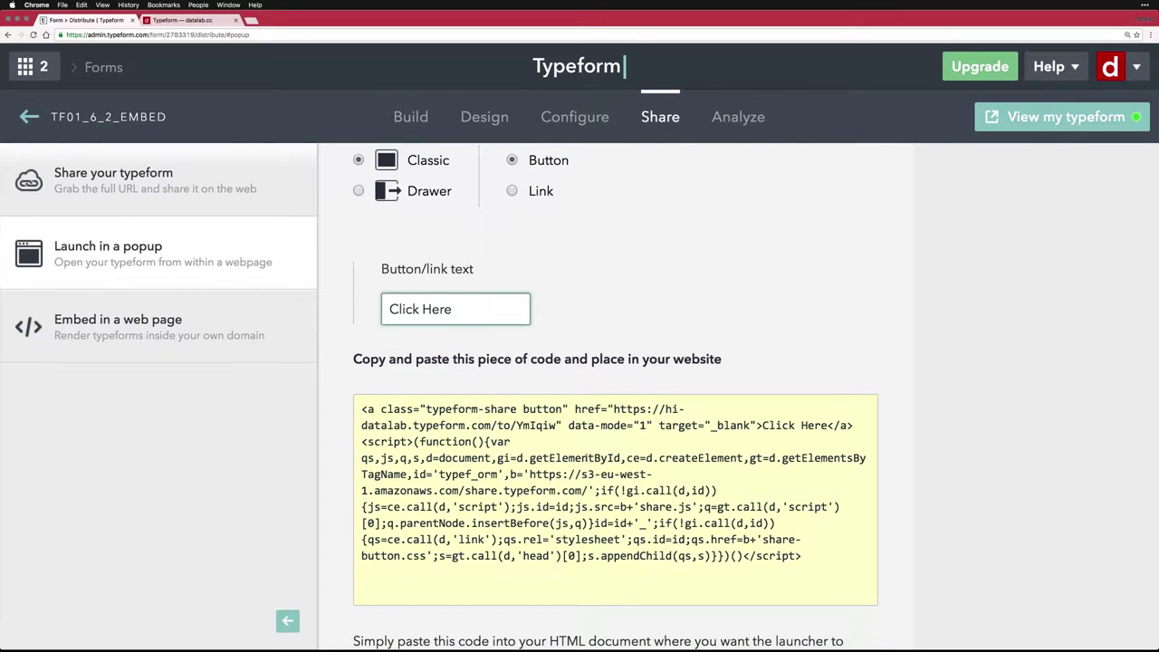
pyautogui.click(593, 457)
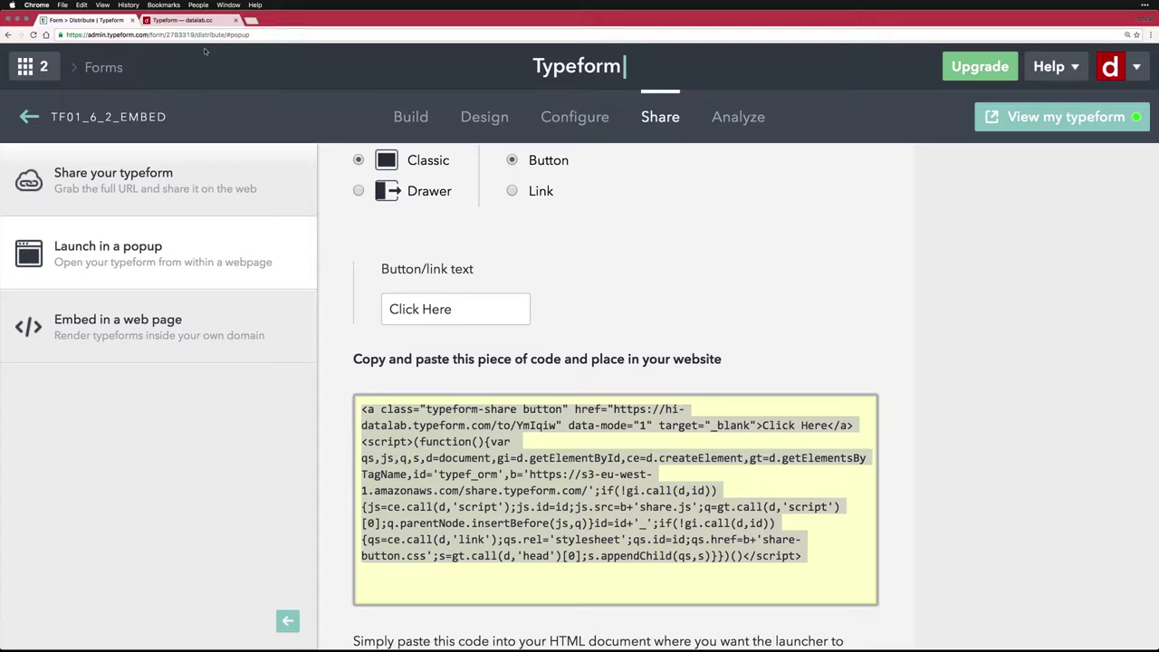
# Add an embed block under the classic popup heading containing the pasted Typeform popup code
pyautogui.click(182, 25)
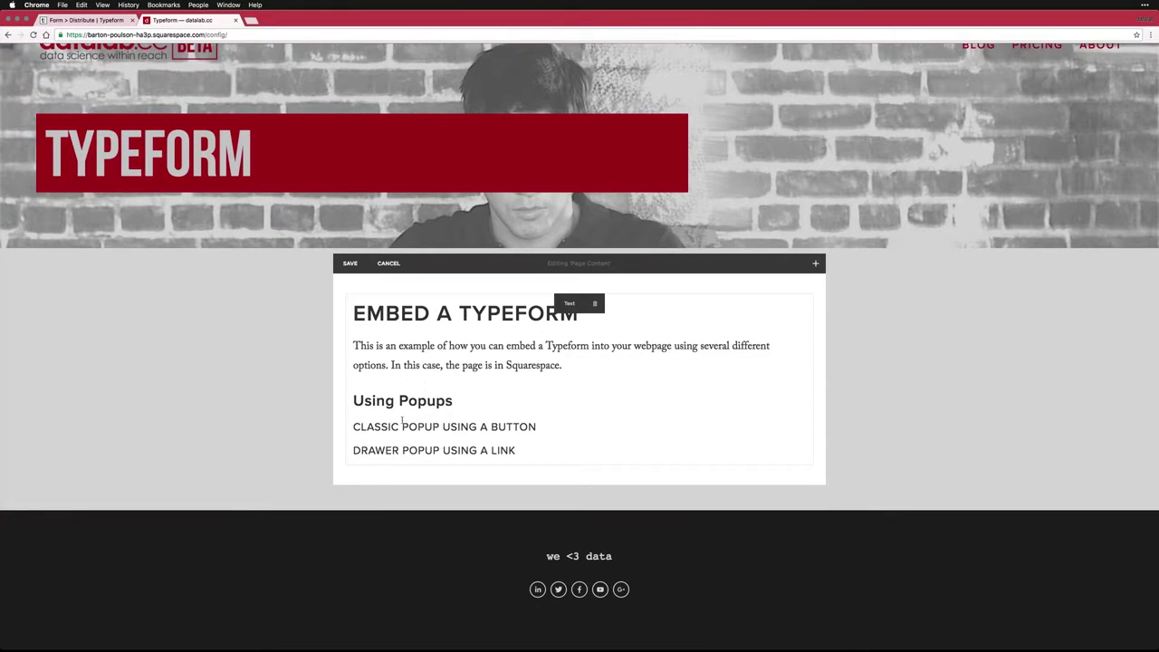
pyautogui.click(346, 439)
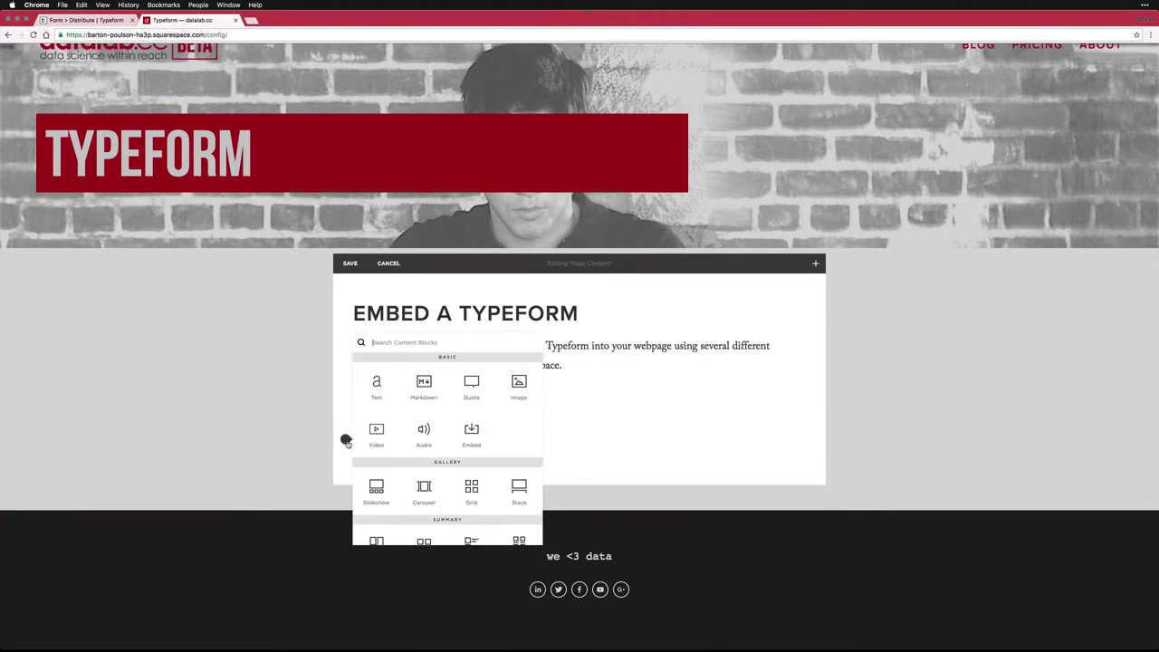
pyautogui.click(470, 431)
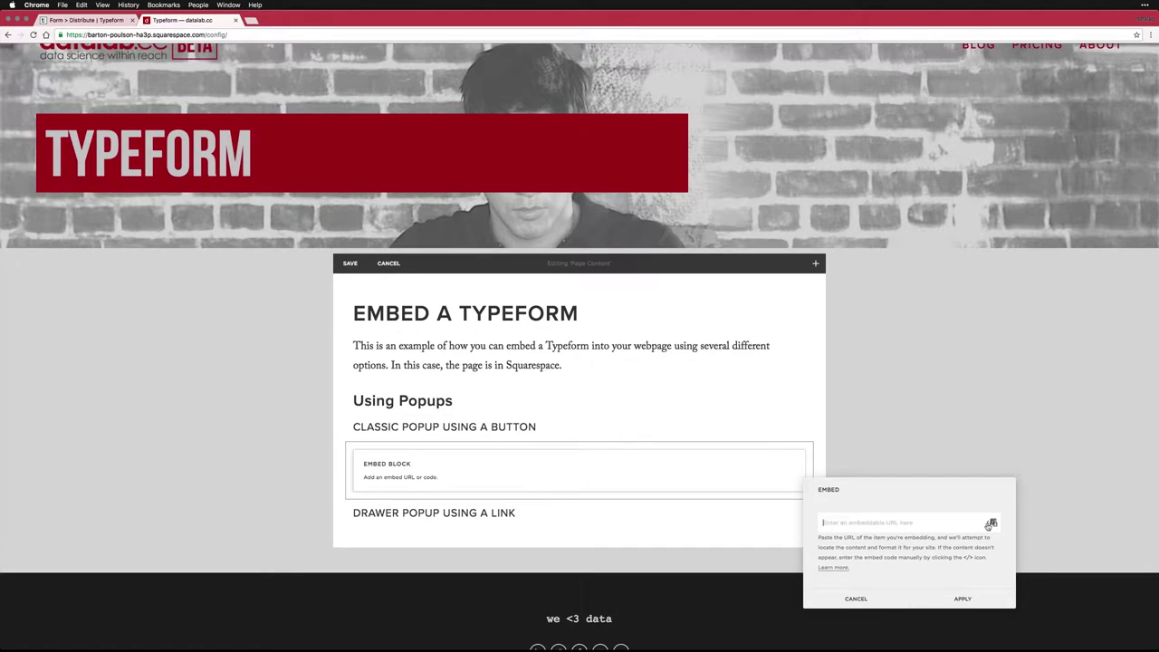
pyautogui.click(989, 524)
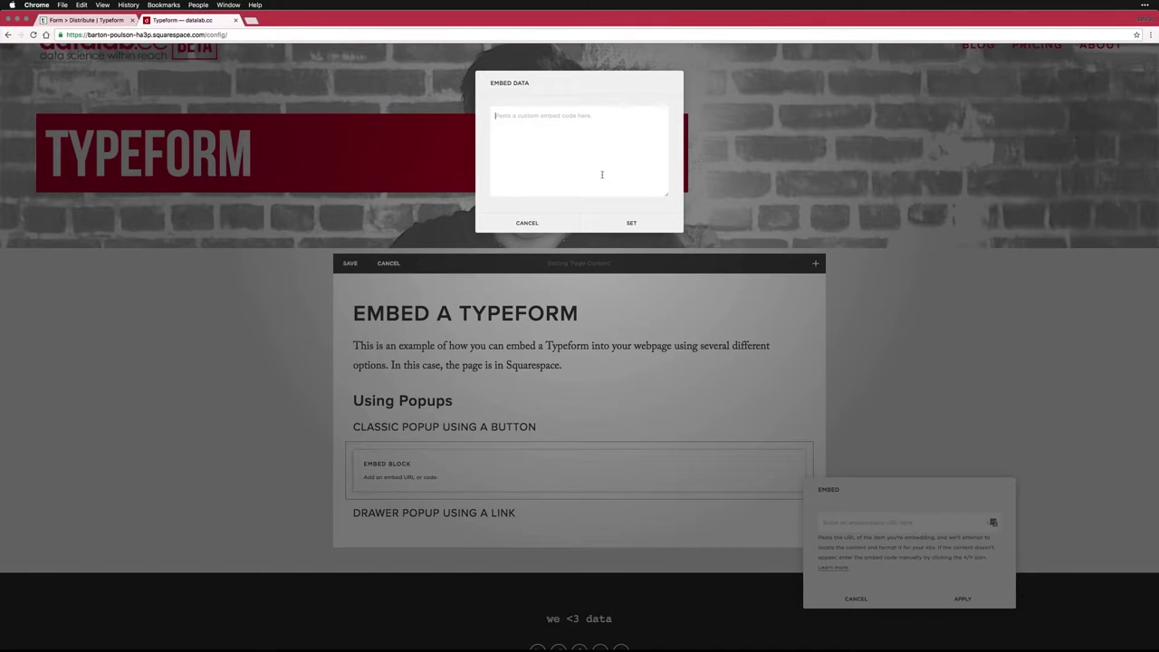
pyautogui.press('super+v')
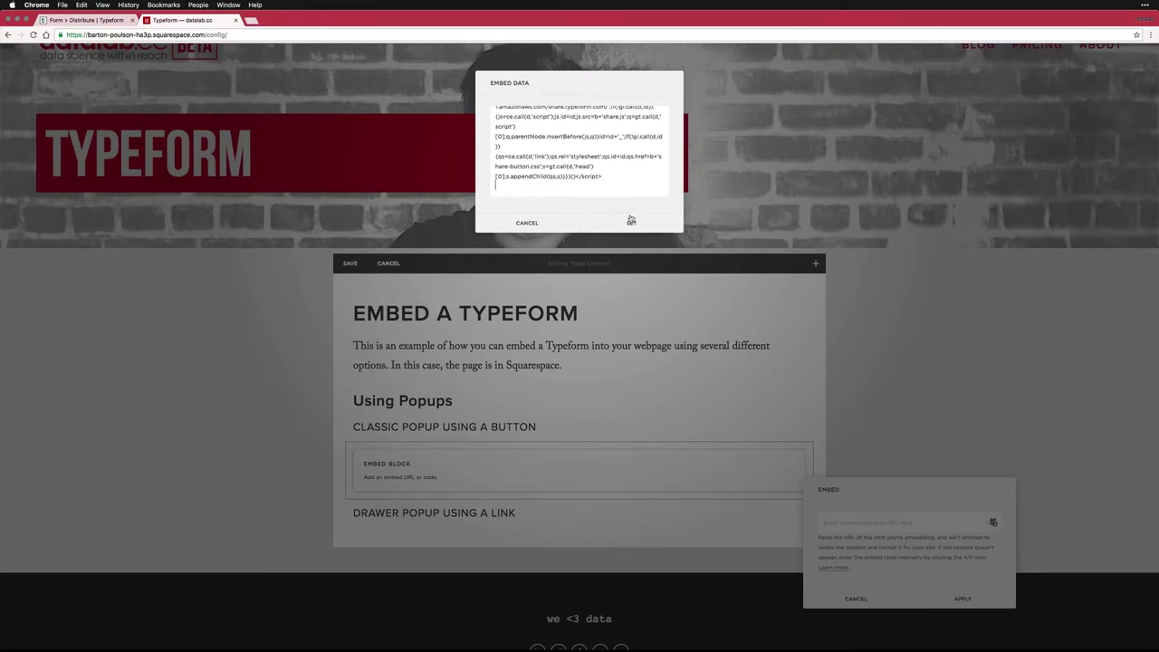
pyautogui.click(631, 222)
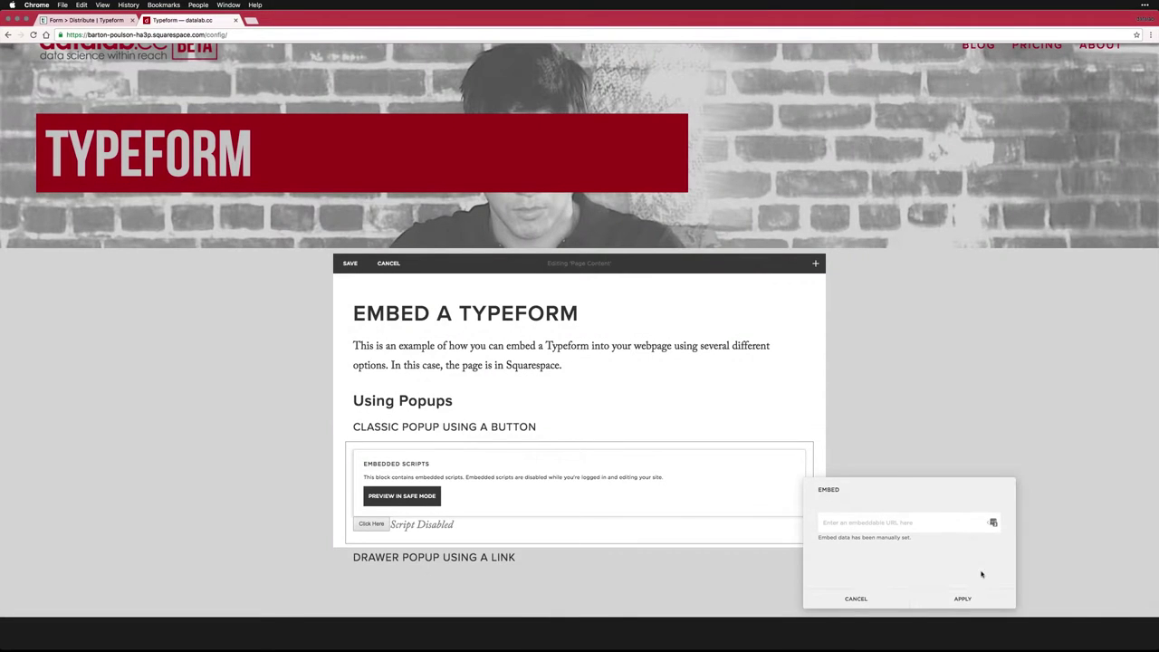
pyautogui.click(963, 599)
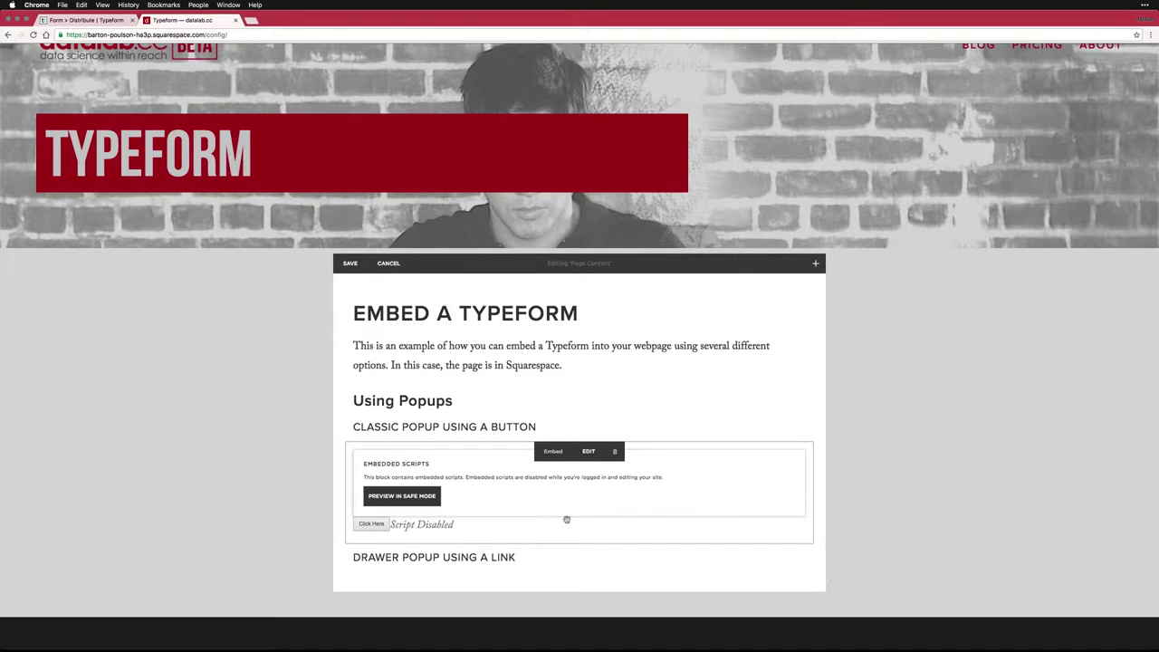
# Preview the embed in Safe Mode, save the page, and view the live /typeform page full width
pyautogui.click(417, 497)
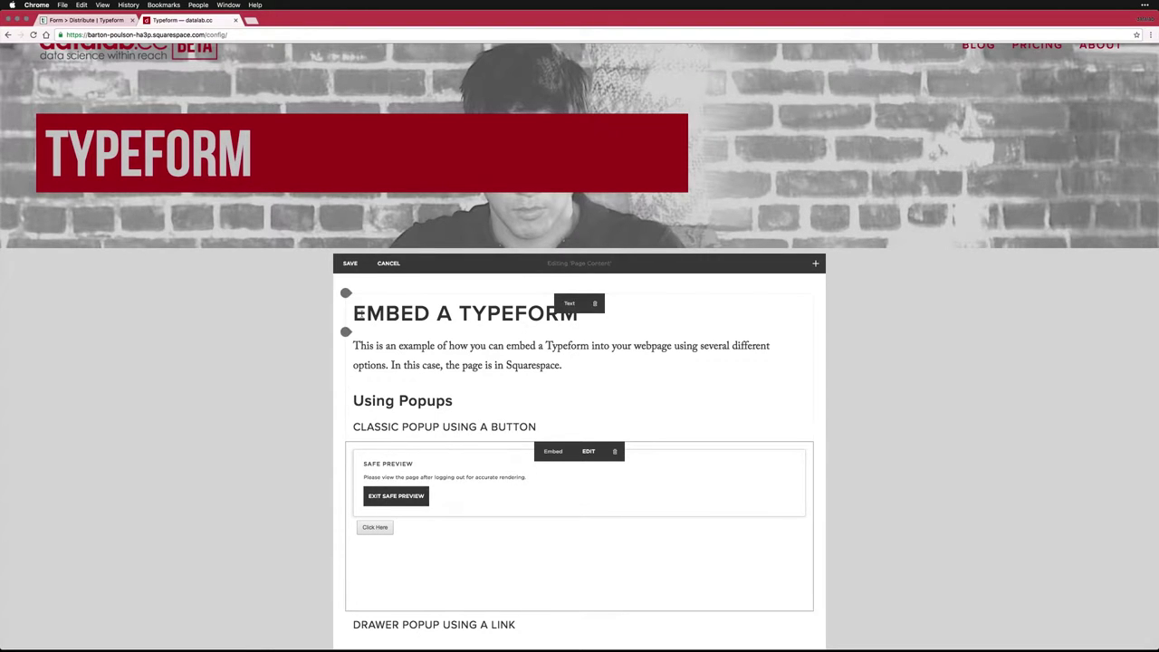
pyautogui.click(349, 264)
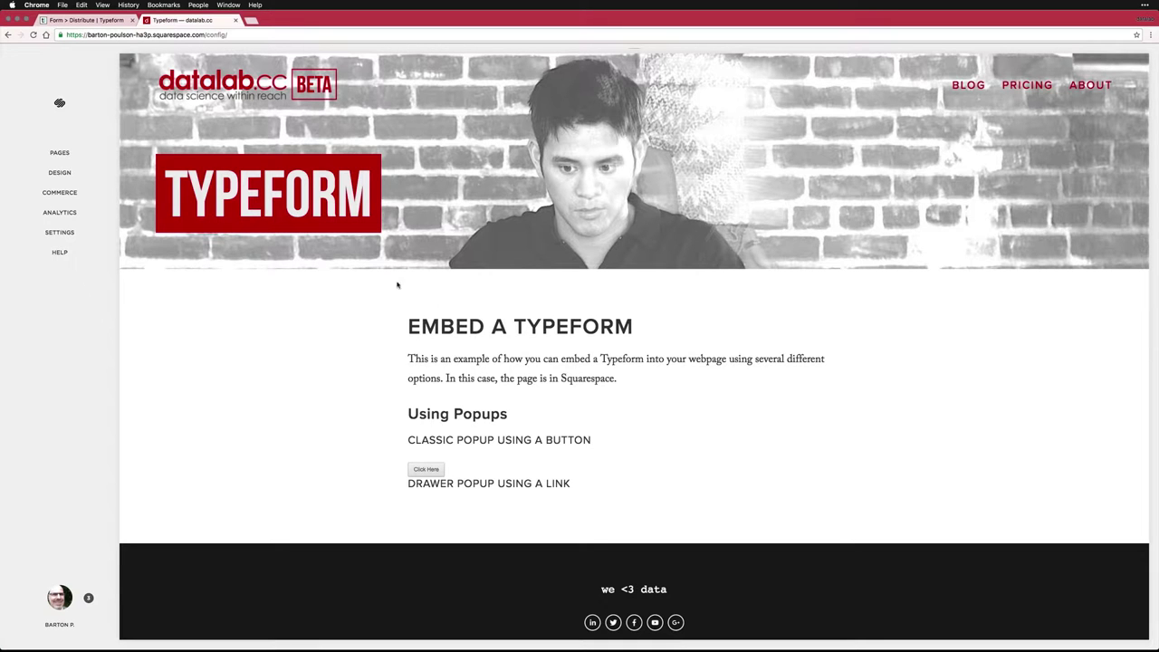
pyautogui.moveTo(480, 358)
pyautogui.click(125, 60)
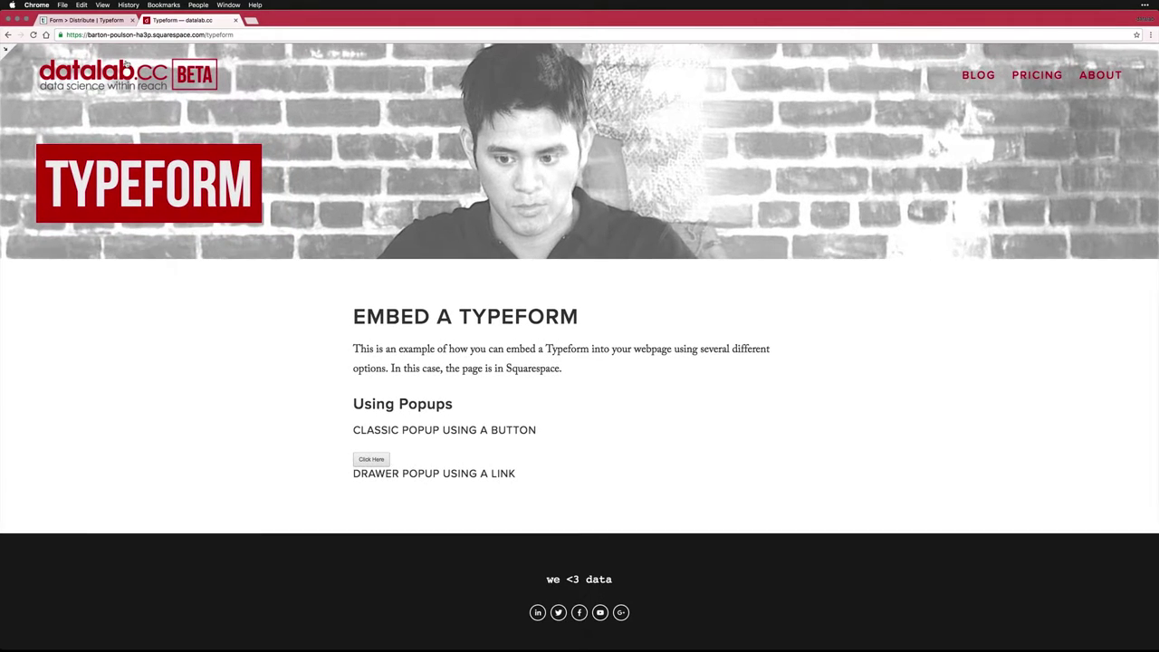
pyautogui.click(373, 459)
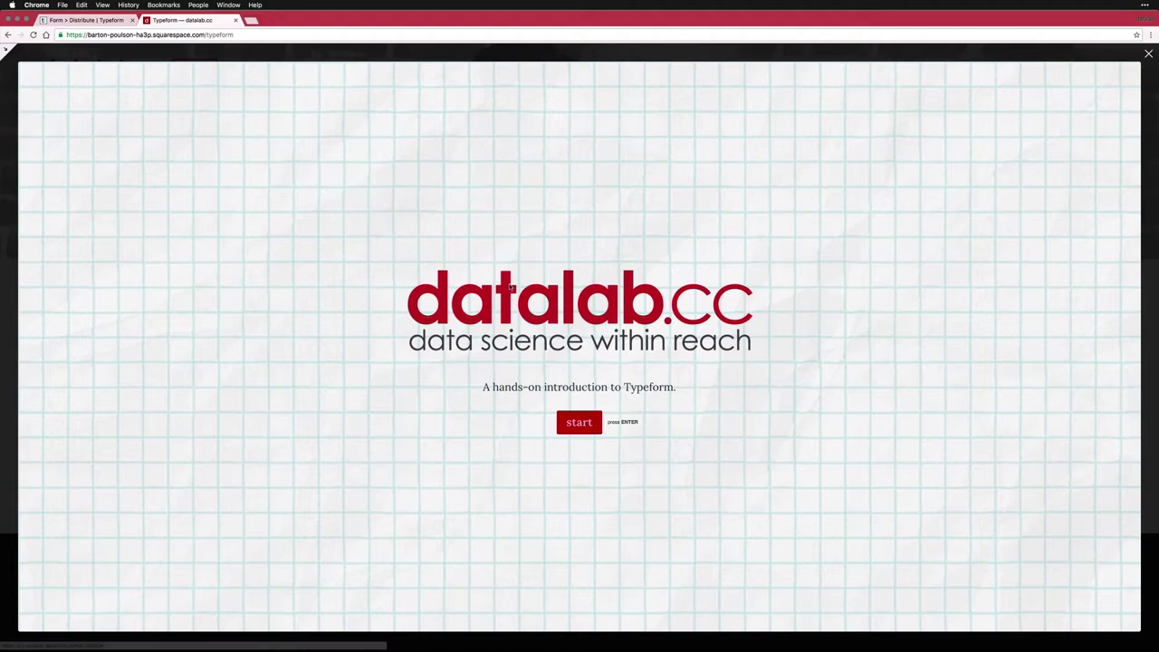
pyautogui.click(581, 426)
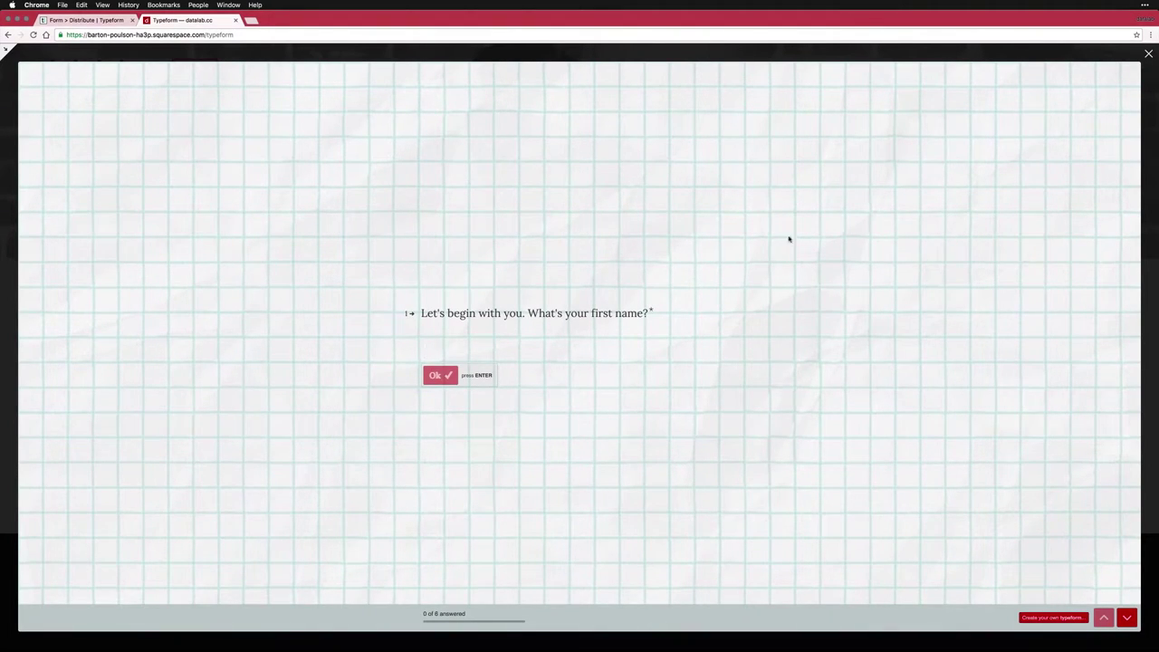
pyautogui.click(1148, 55)
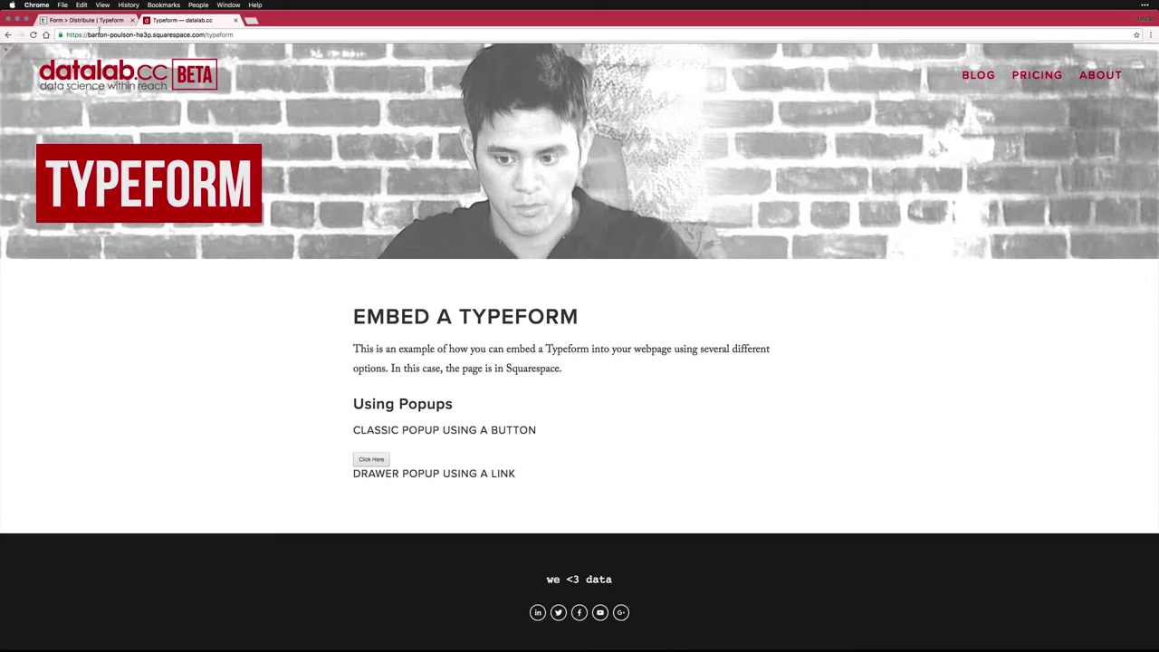
# Switch the Typeform pop-up to a Drawer launched from a Link and take its updated embed code
pyautogui.click(90, 21)
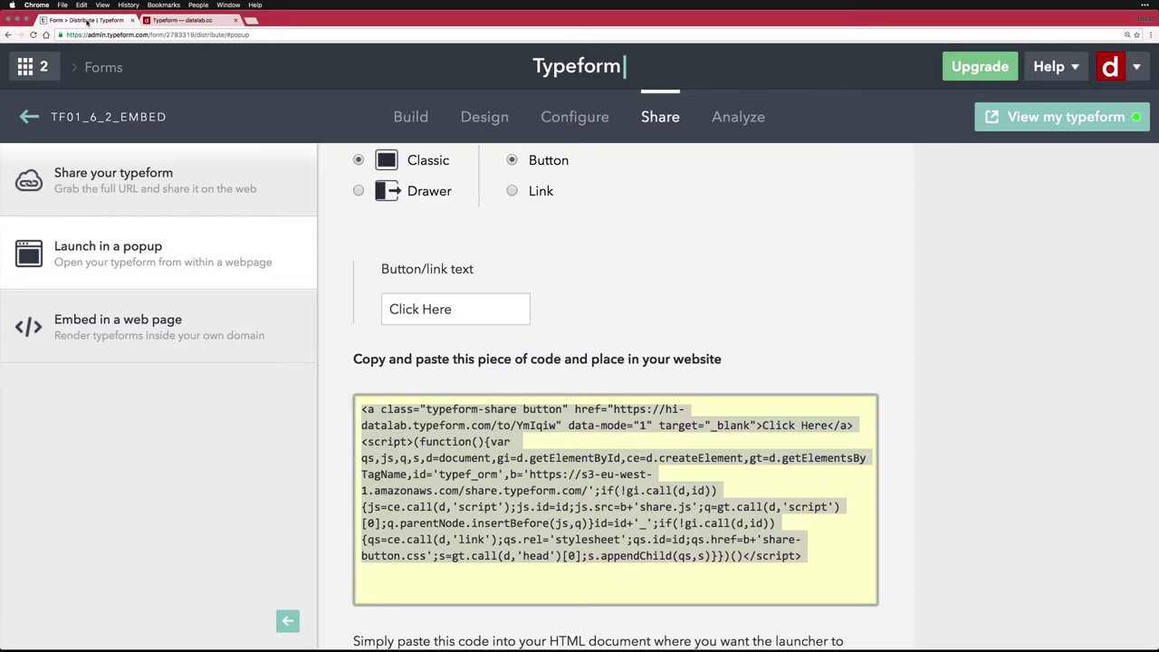
pyautogui.click(363, 192)
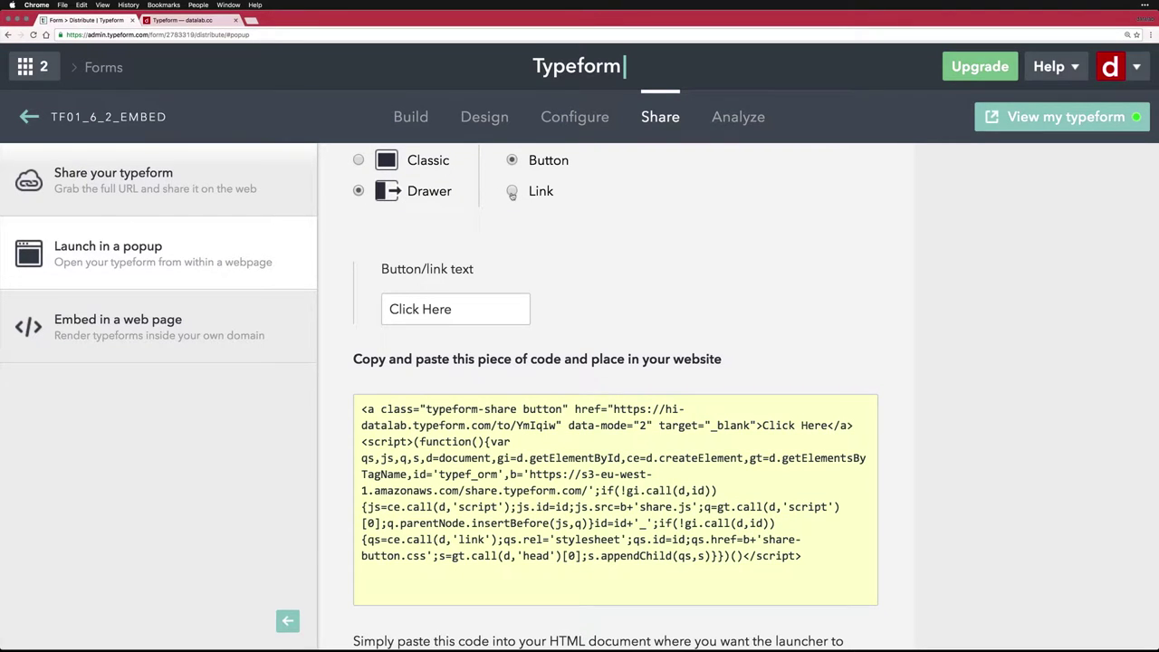
pyautogui.click(511, 192)
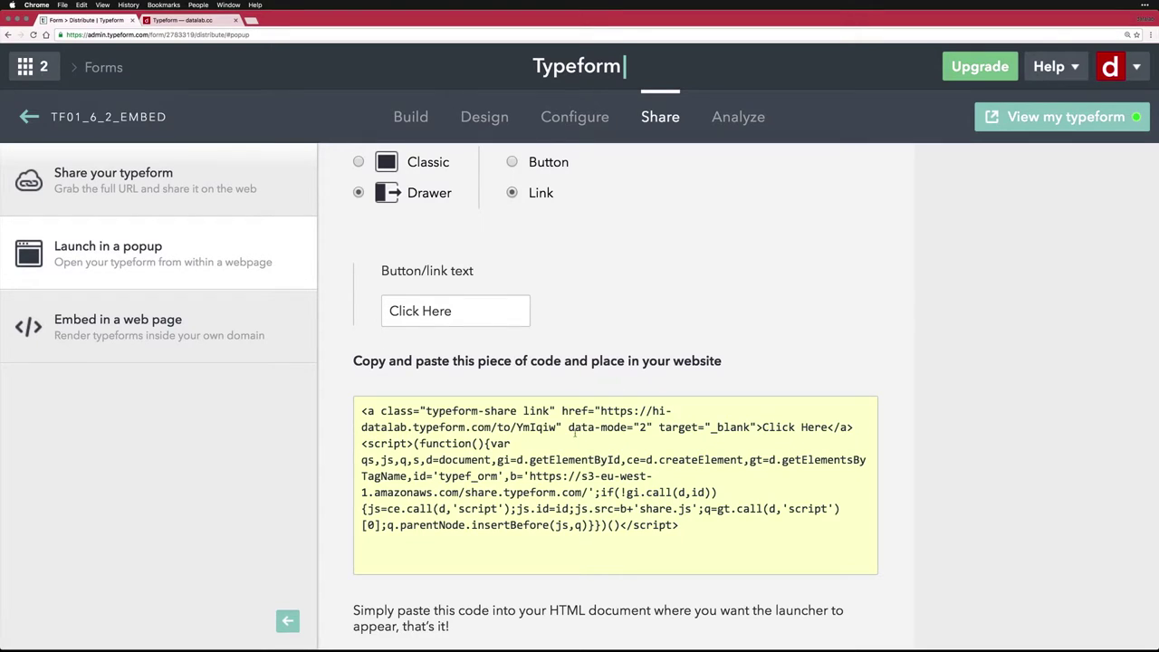
pyautogui.click(574, 433)
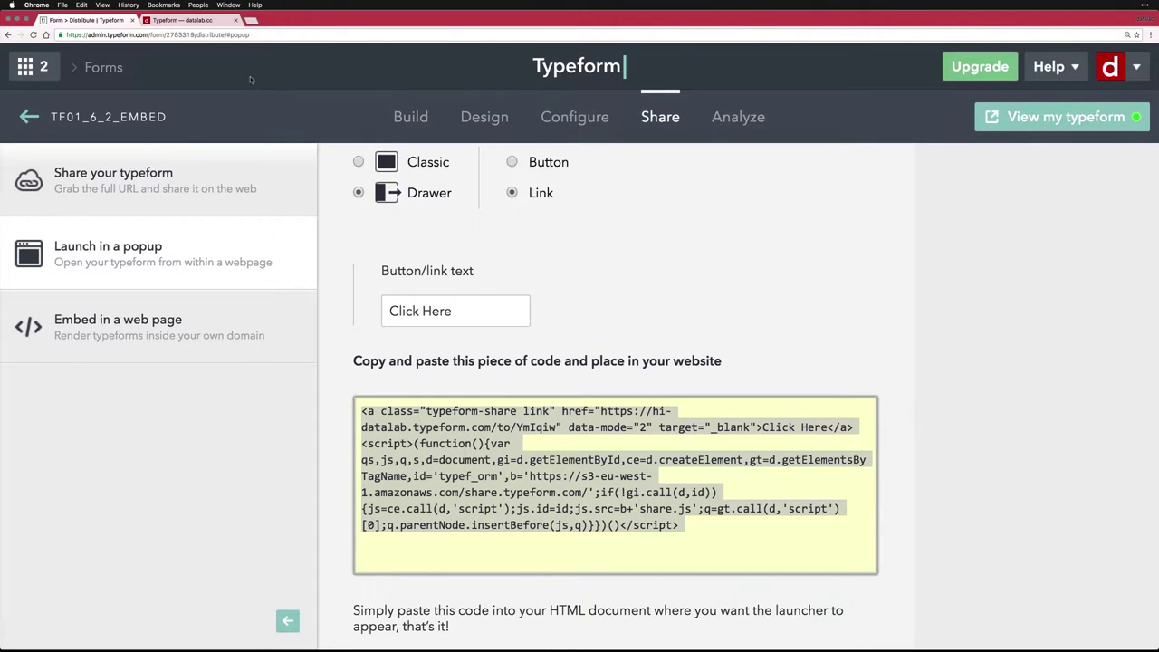
pyautogui.click(185, 20)
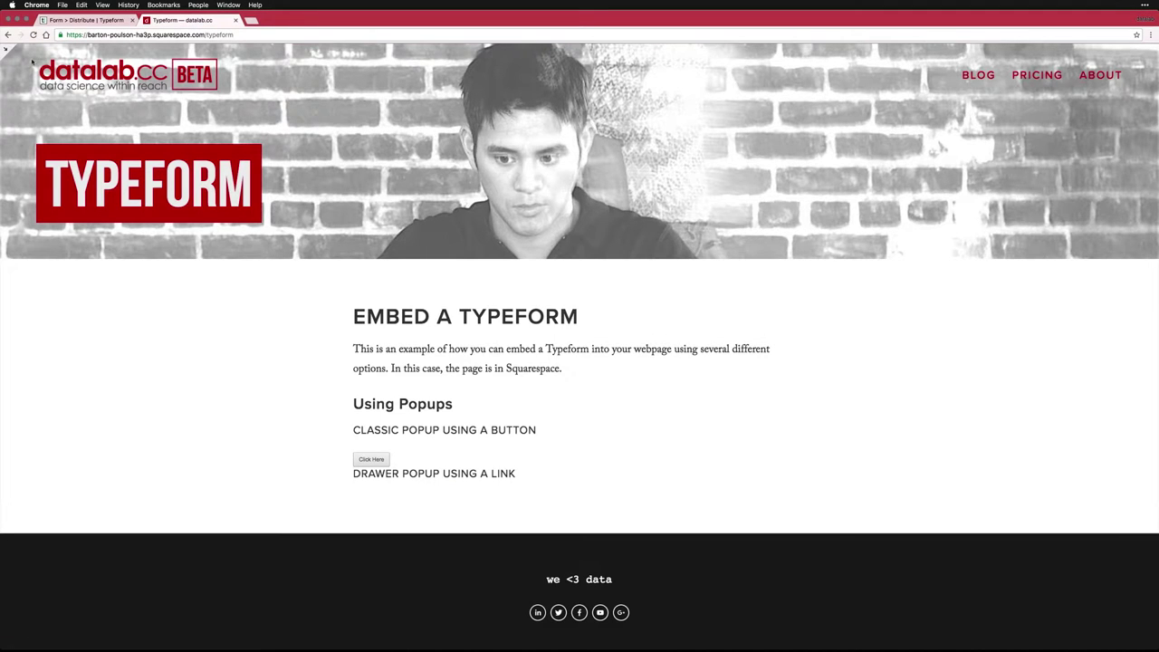
pyautogui.press('Escape')
# Insert a second embed block with the drawer popup code under 'Drawer Popup Using a Link' and save
pyautogui.moveTo(494, 314)
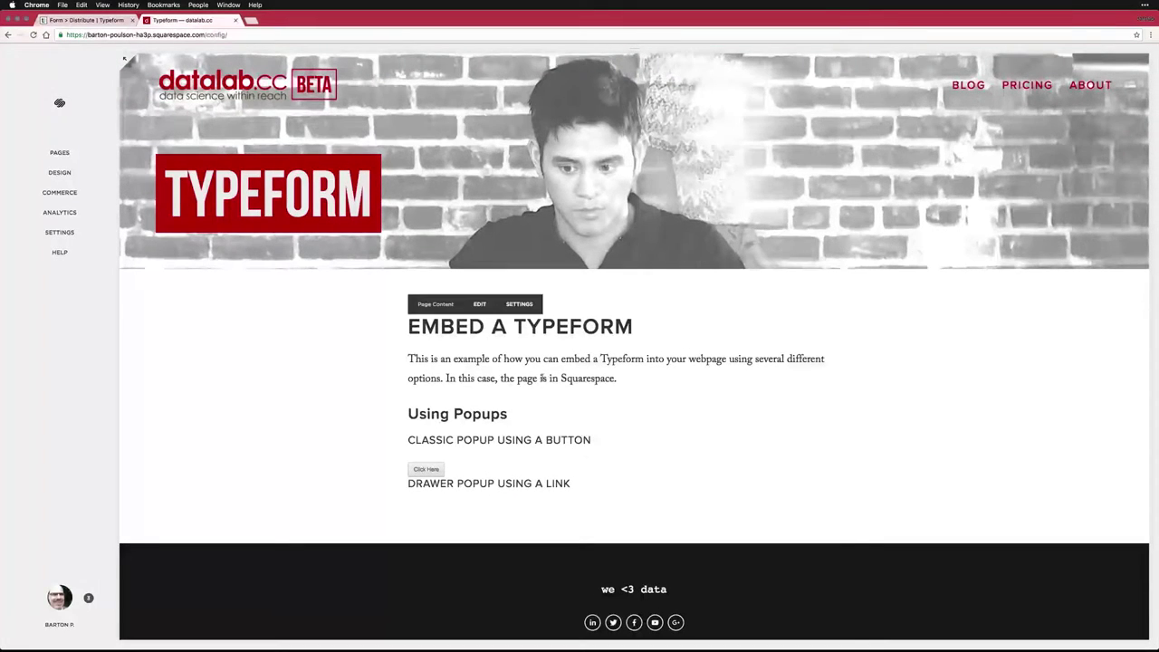
pyautogui.click(481, 306)
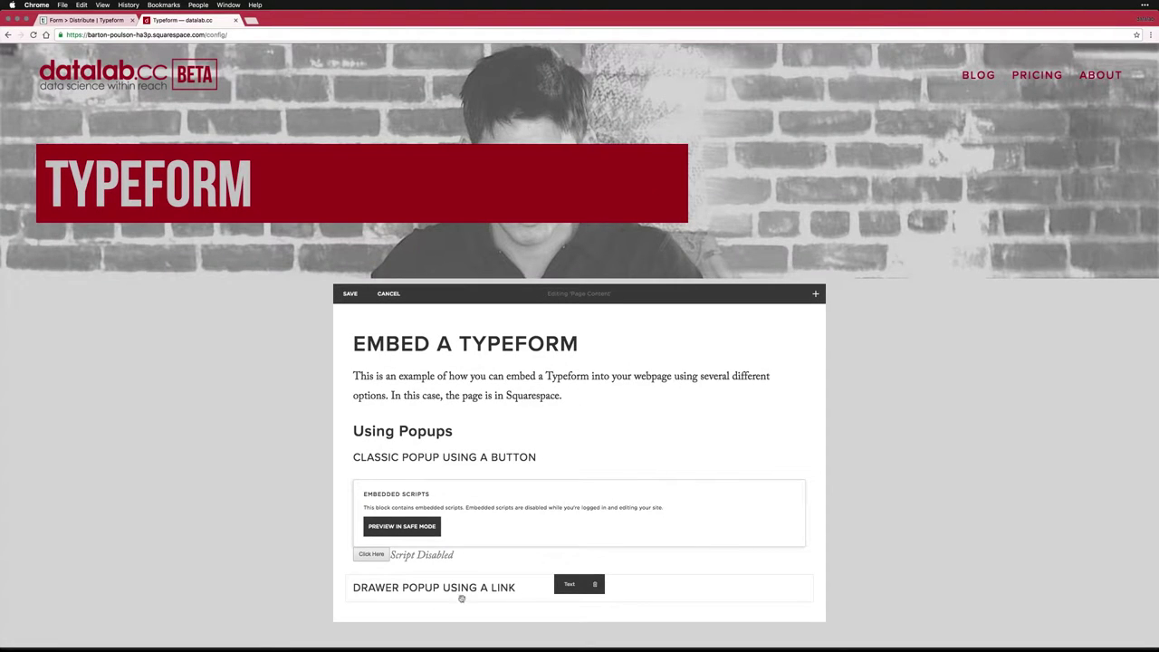
pyautogui.click(345, 603)
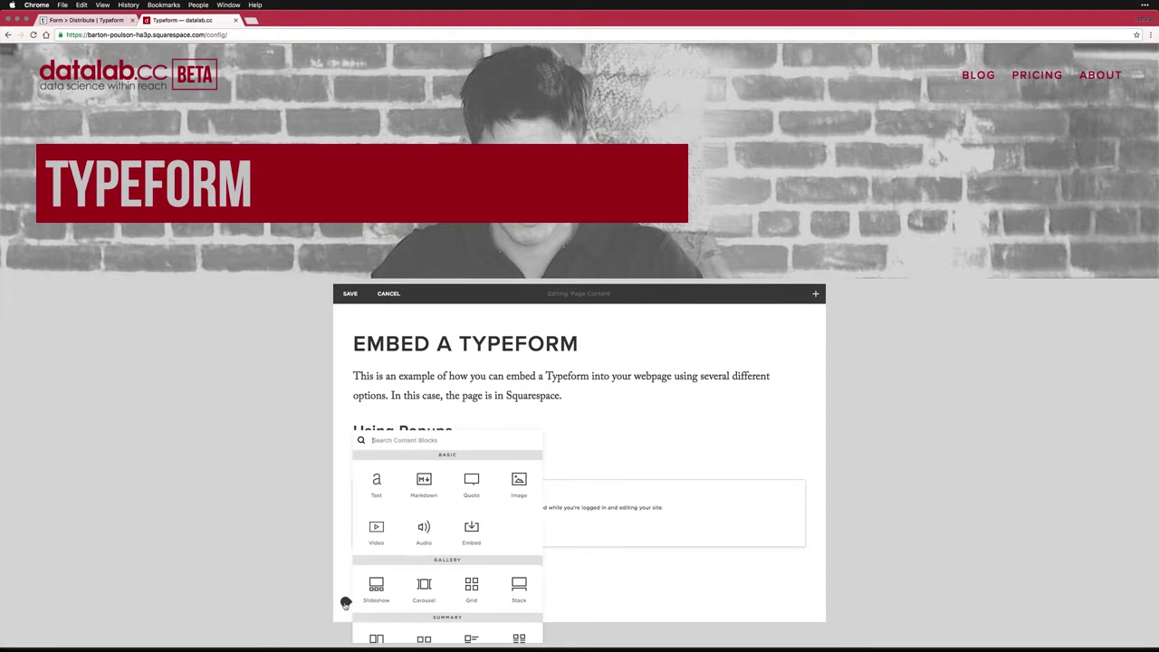
pyautogui.click(466, 535)
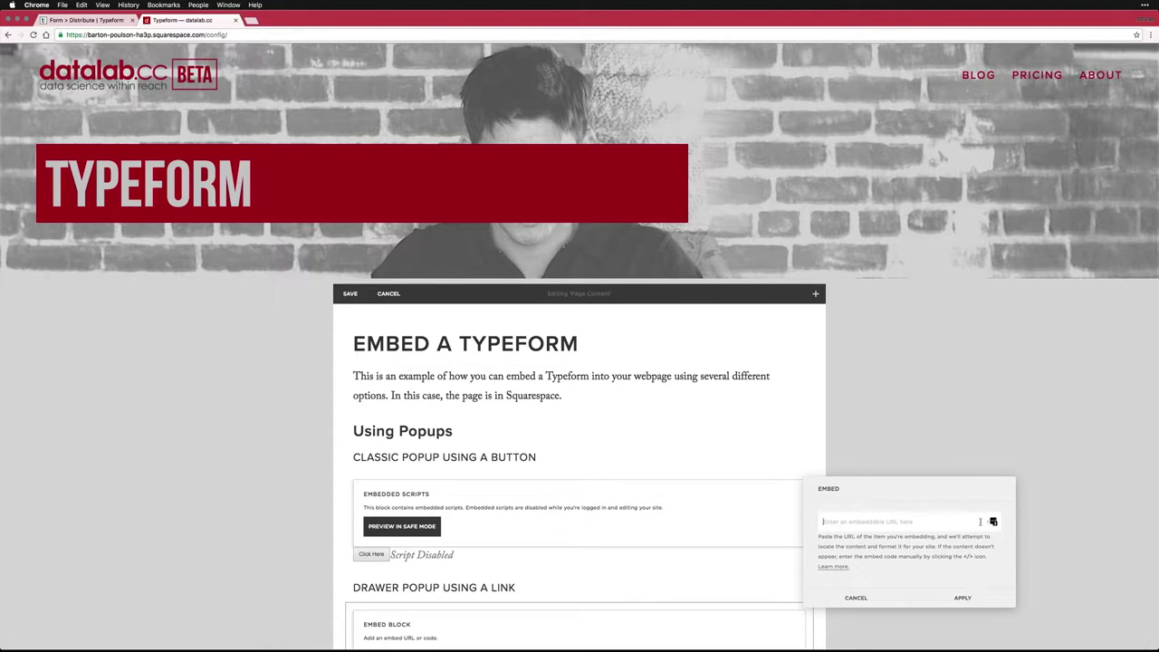
pyautogui.click(991, 522)
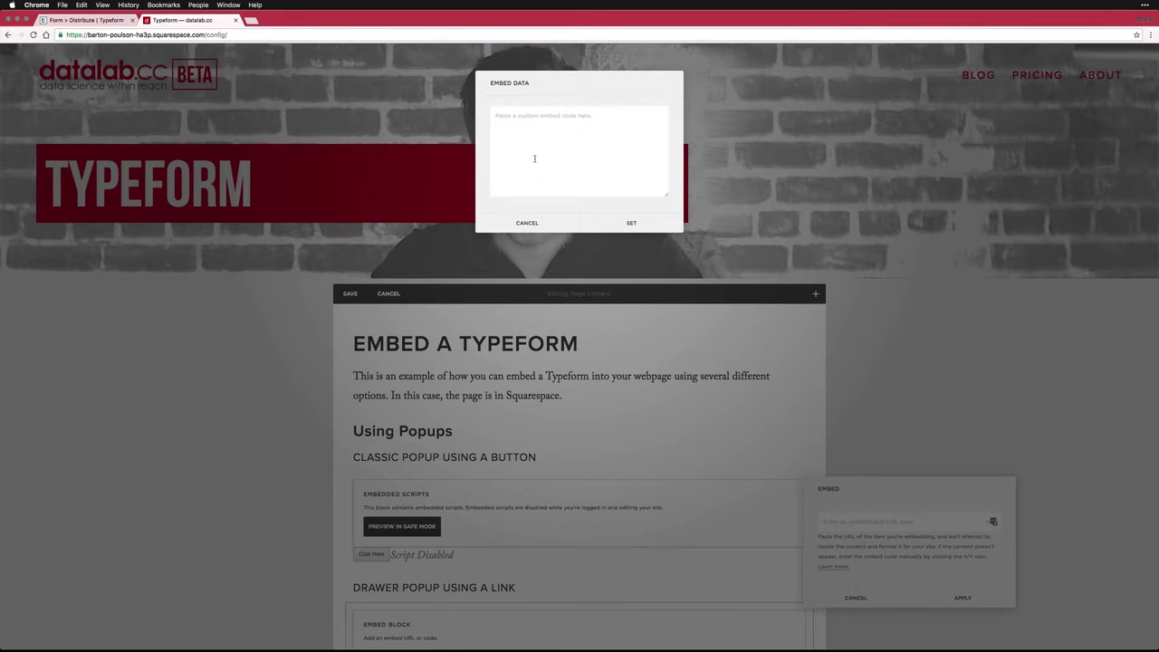
pyautogui.press('super+v')
pyautogui.click(632, 223)
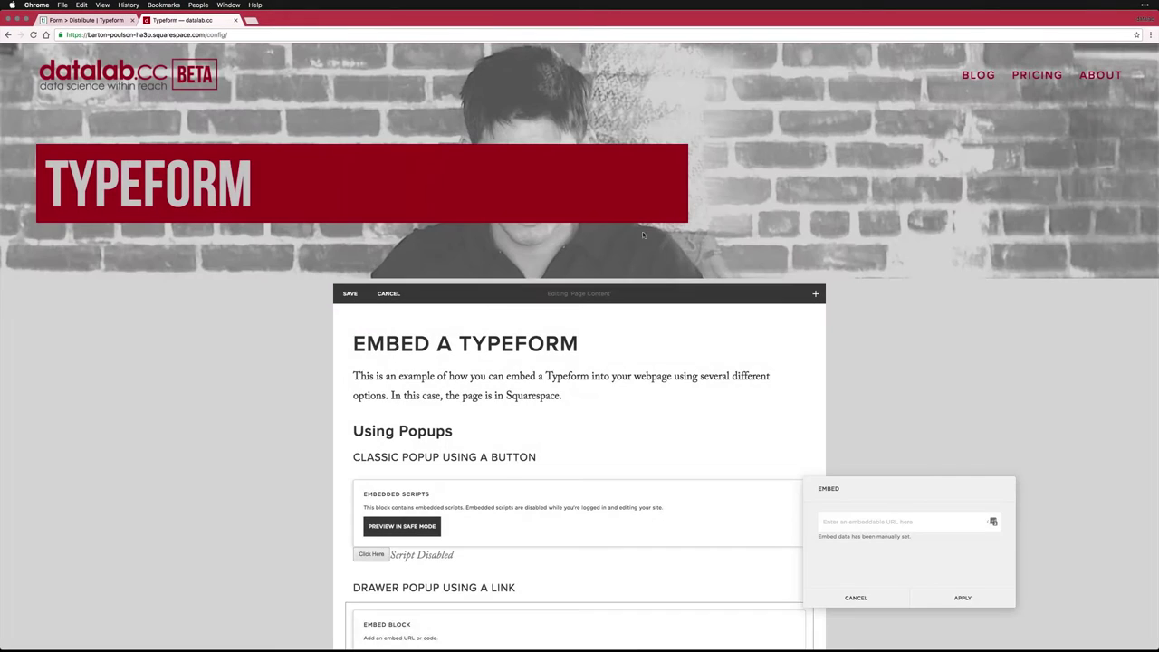
pyautogui.click(964, 598)
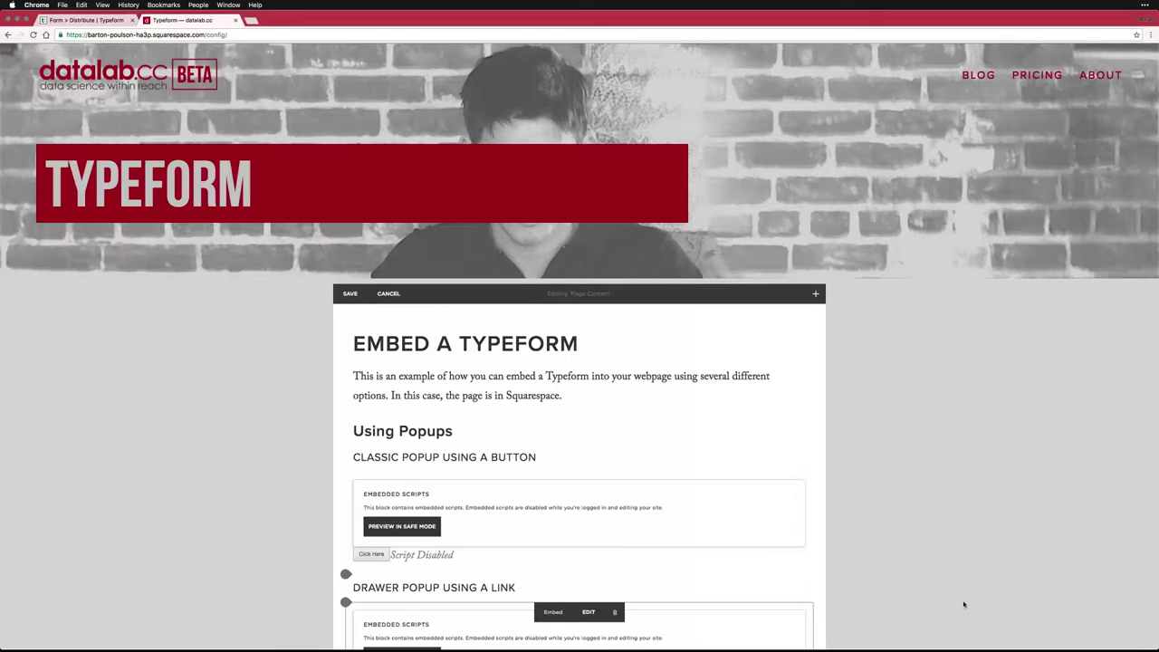
pyautogui.click(346, 294)
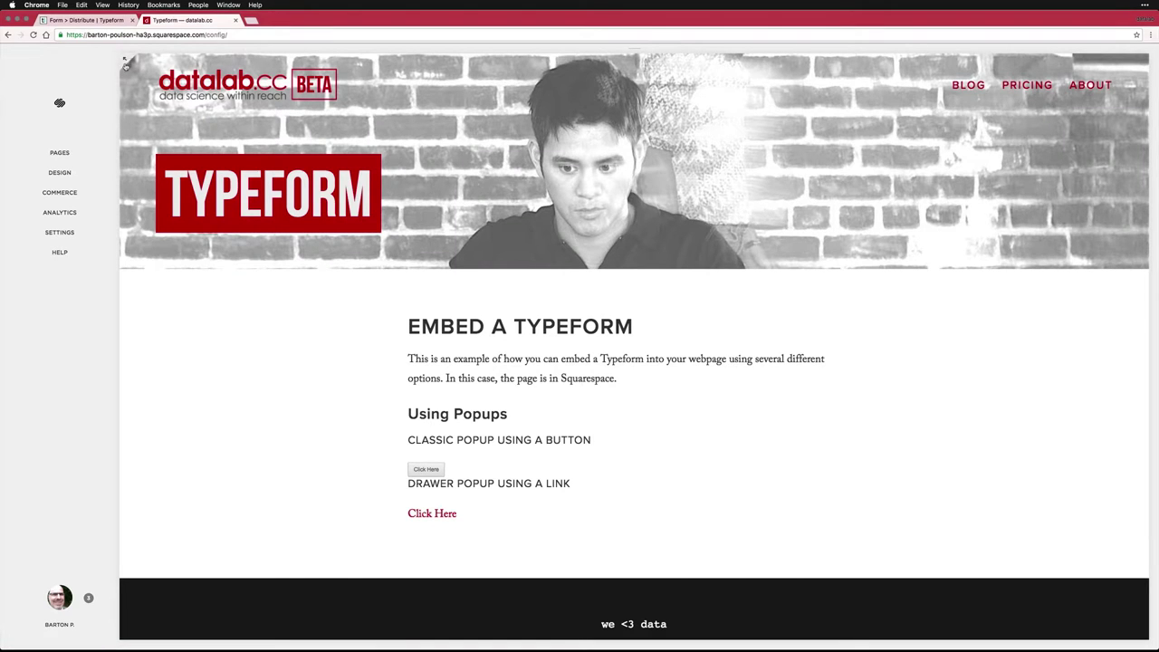
# On the live page, open the drawer form via Click Here, start it, then close it
pyautogui.click(126, 58)
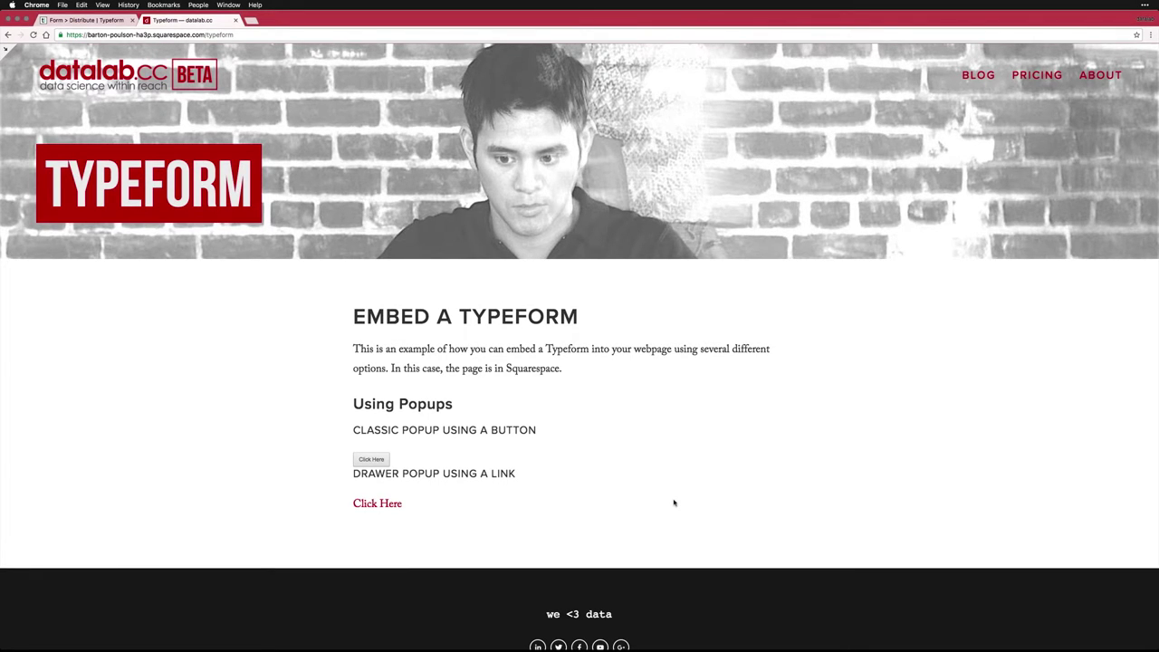
pyautogui.scroll(-1, 674, 503)
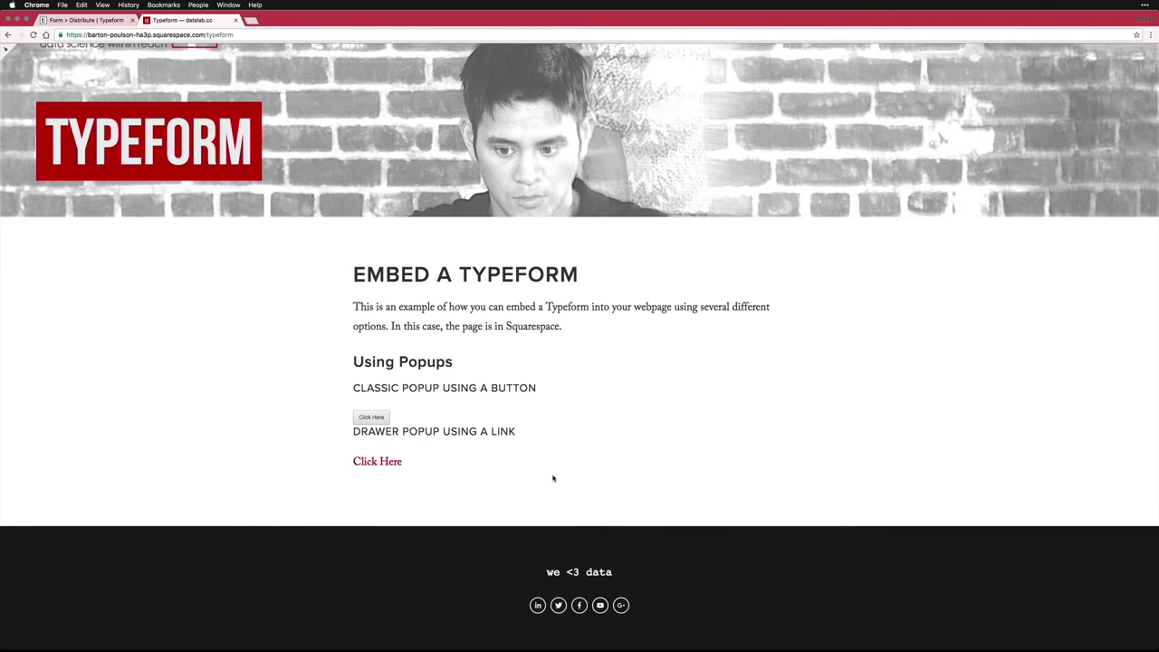
pyautogui.click(392, 463)
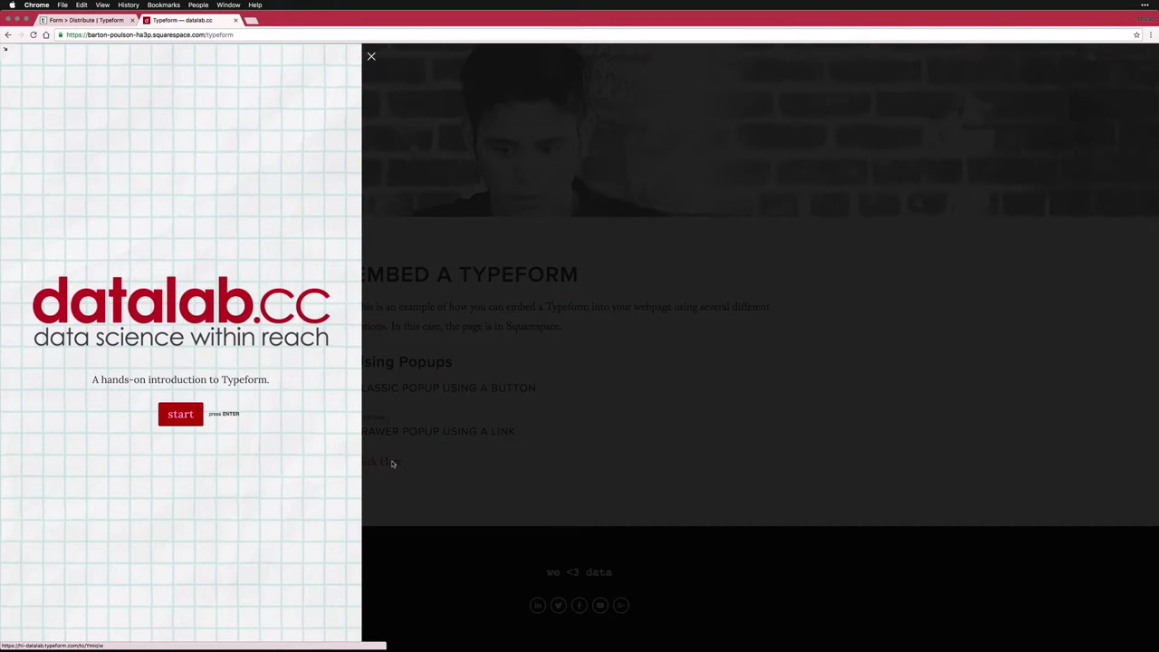
pyautogui.click(188, 417)
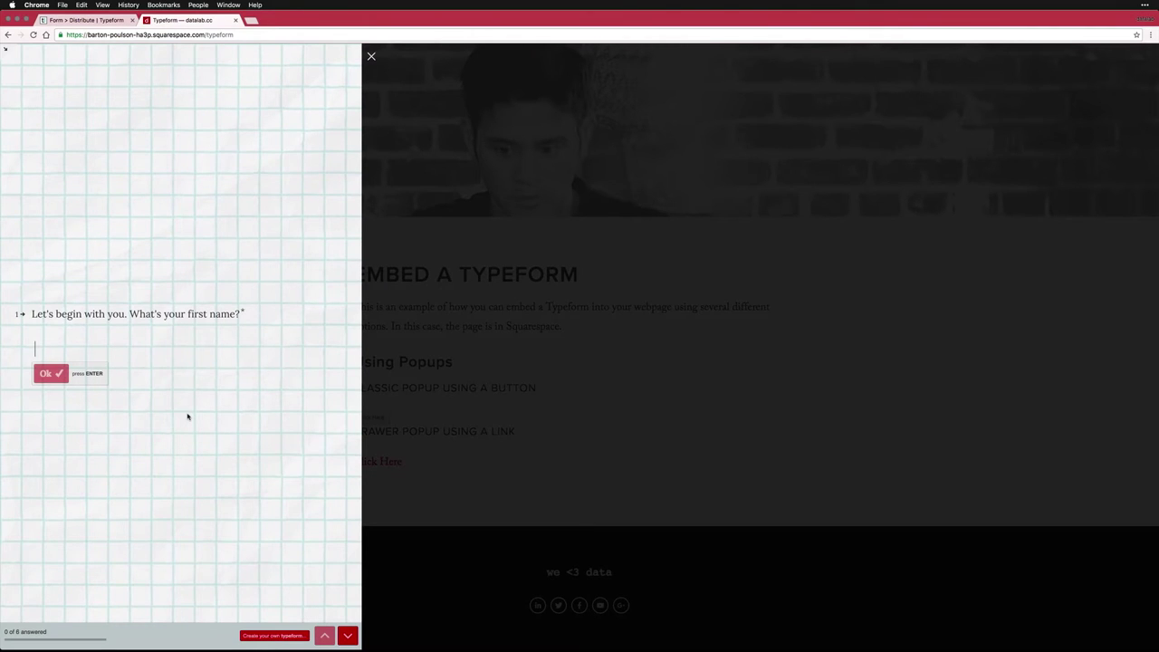
pyautogui.press('Escape')
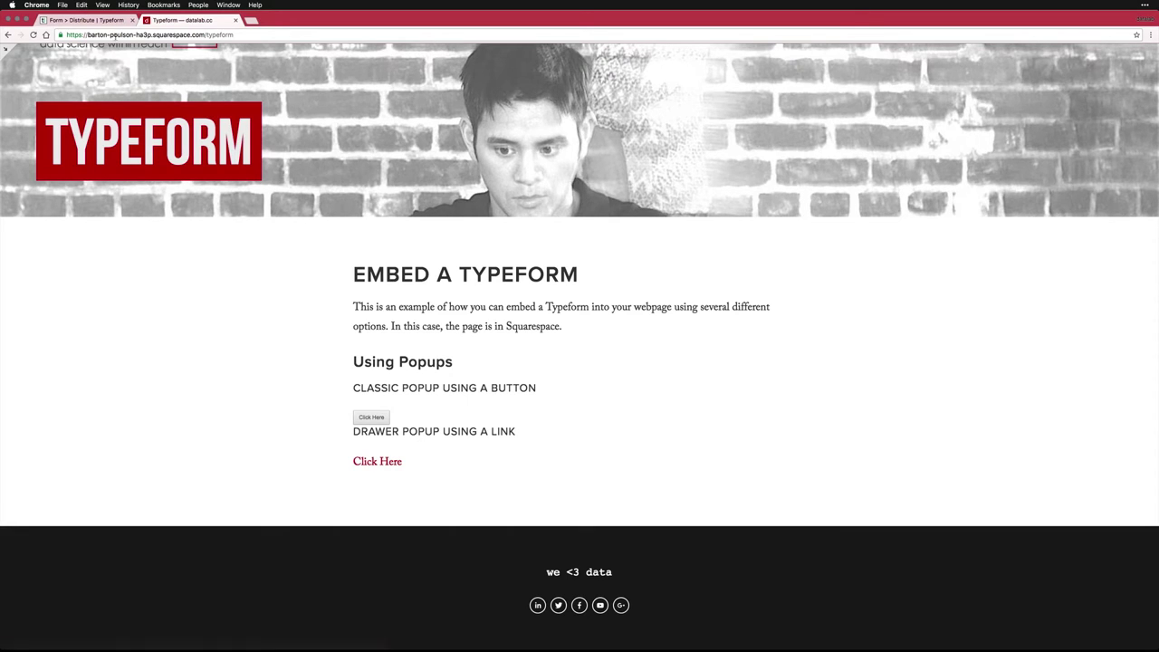
# Get the Full page code for the TF01_6_2_Embed form under 'Embed in a web page'
pyautogui.click(102, 25)
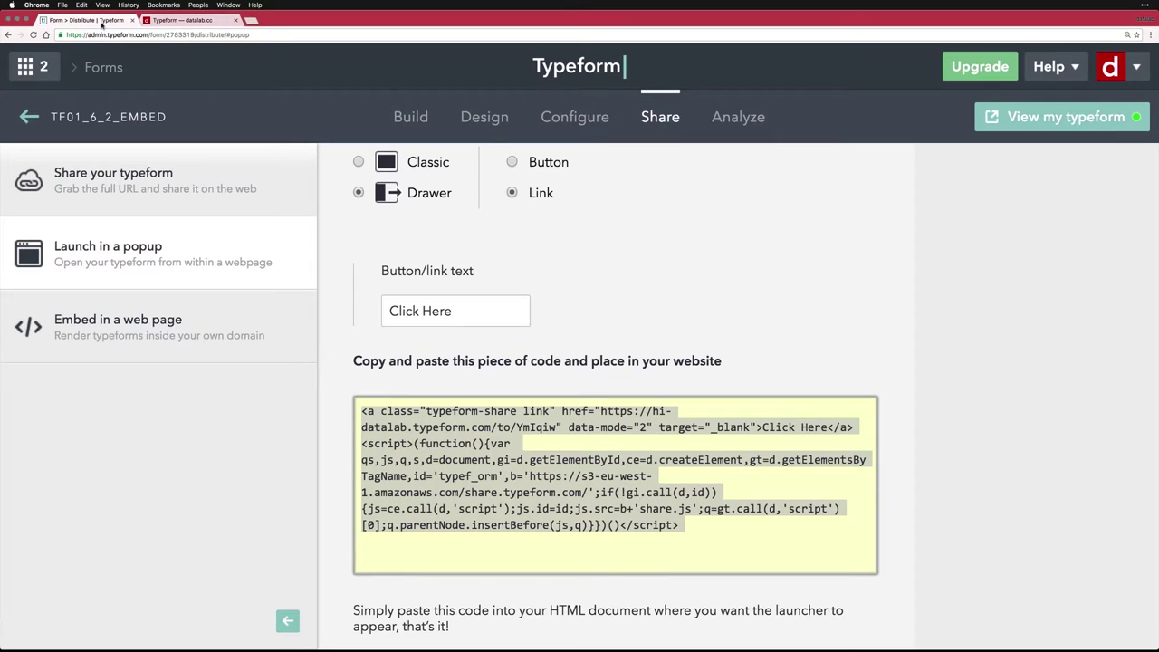
pyautogui.click(156, 335)
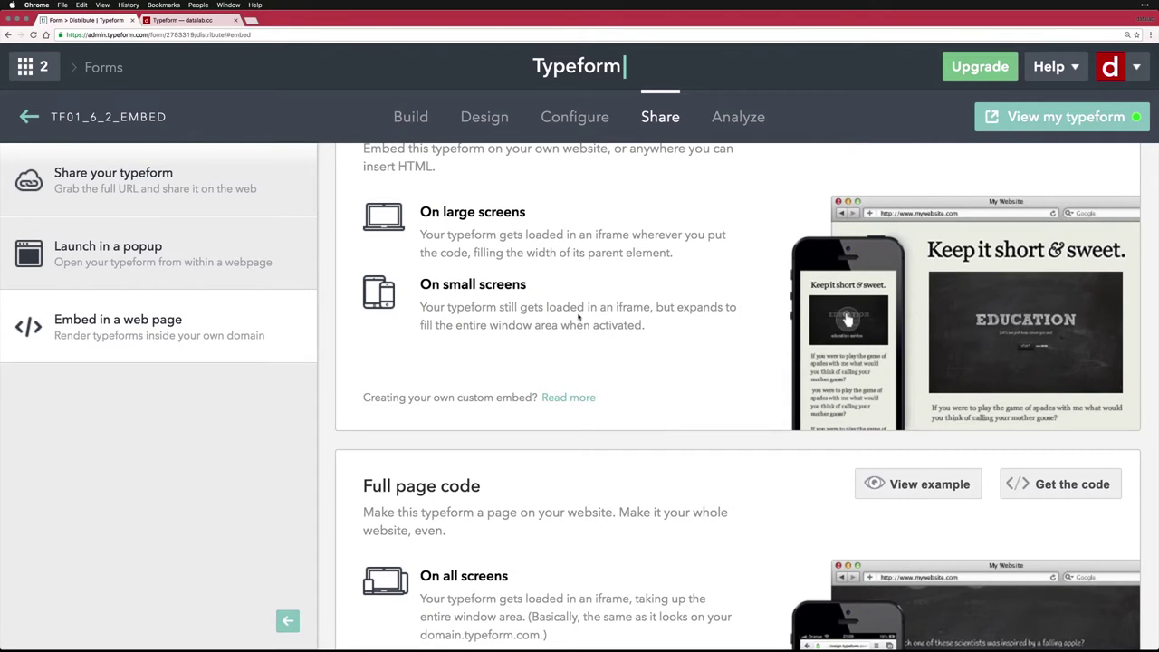
pyautogui.scroll(1, 580, 316)
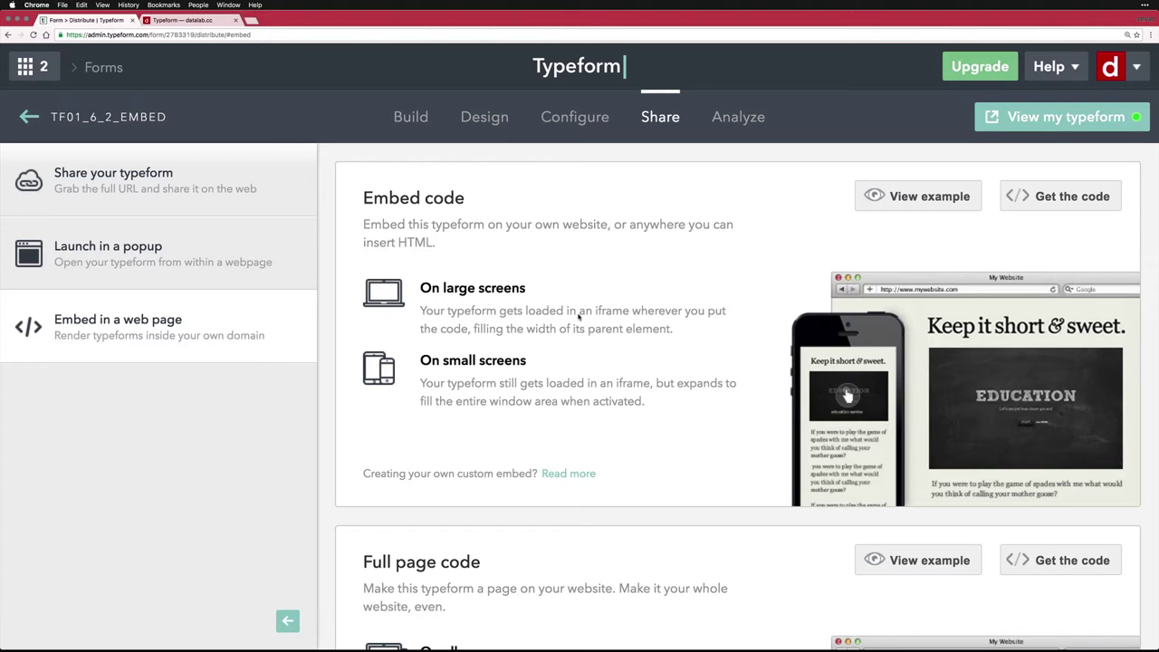
pyautogui.scroll(-5, 691, 373)
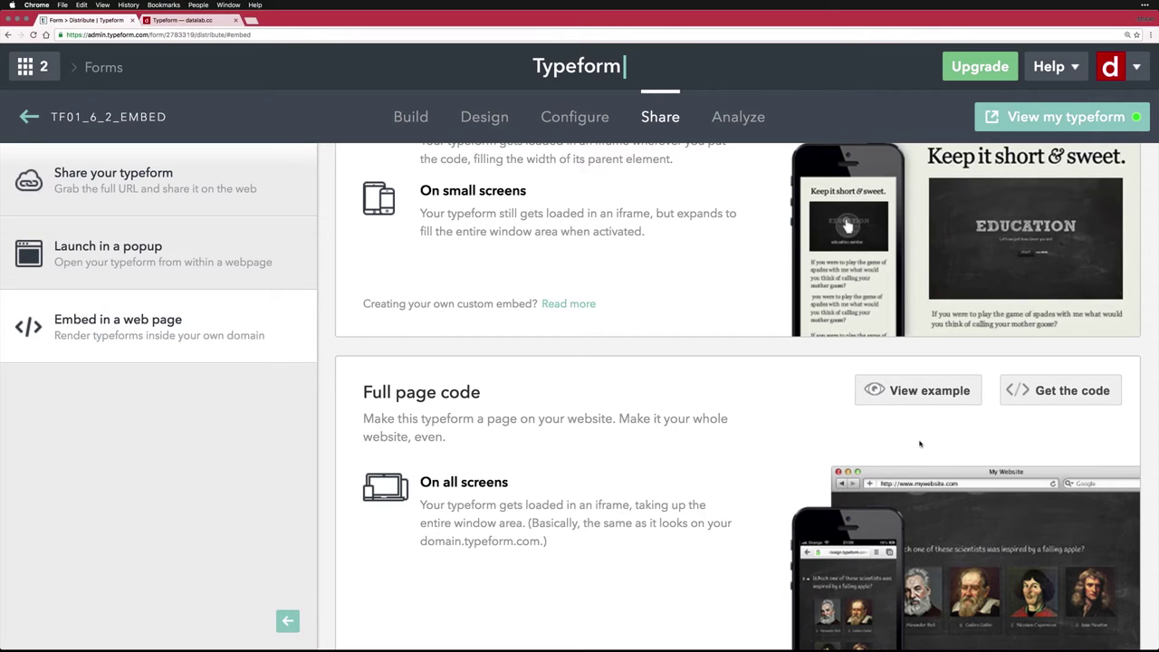
pyautogui.click(1074, 397)
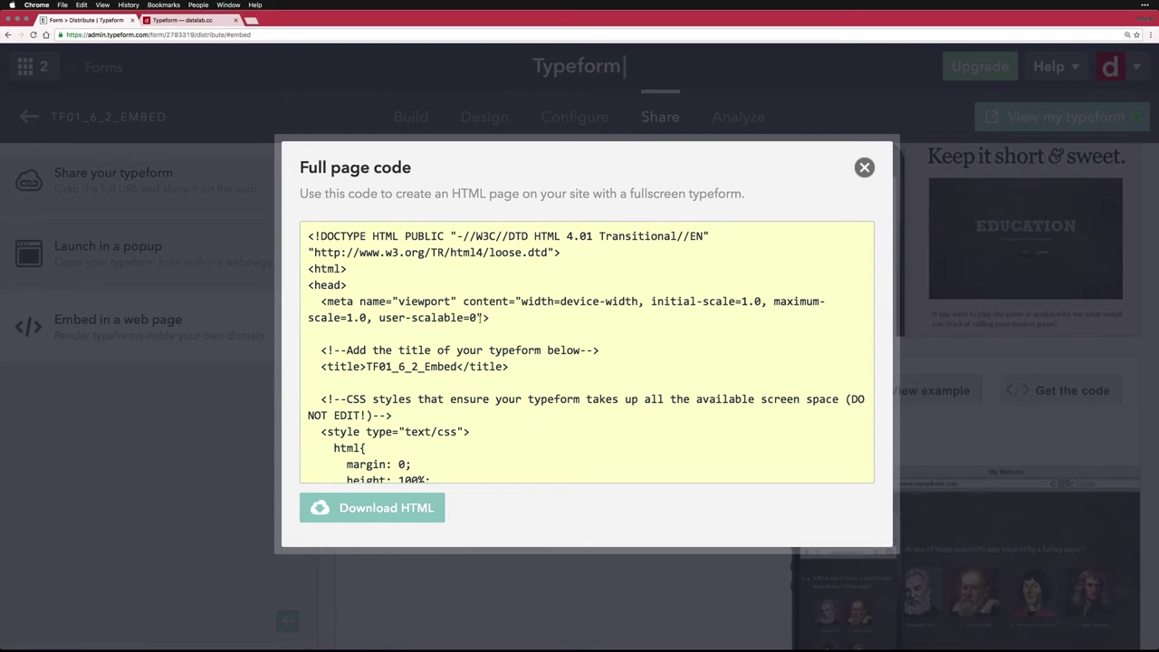
# Select all the full page code, download it as YmIqiw.html, and open it from Downloads
pyautogui.moveTo(515, 369); pyautogui.dragTo(304, 238)
pyautogui.press('super+a')
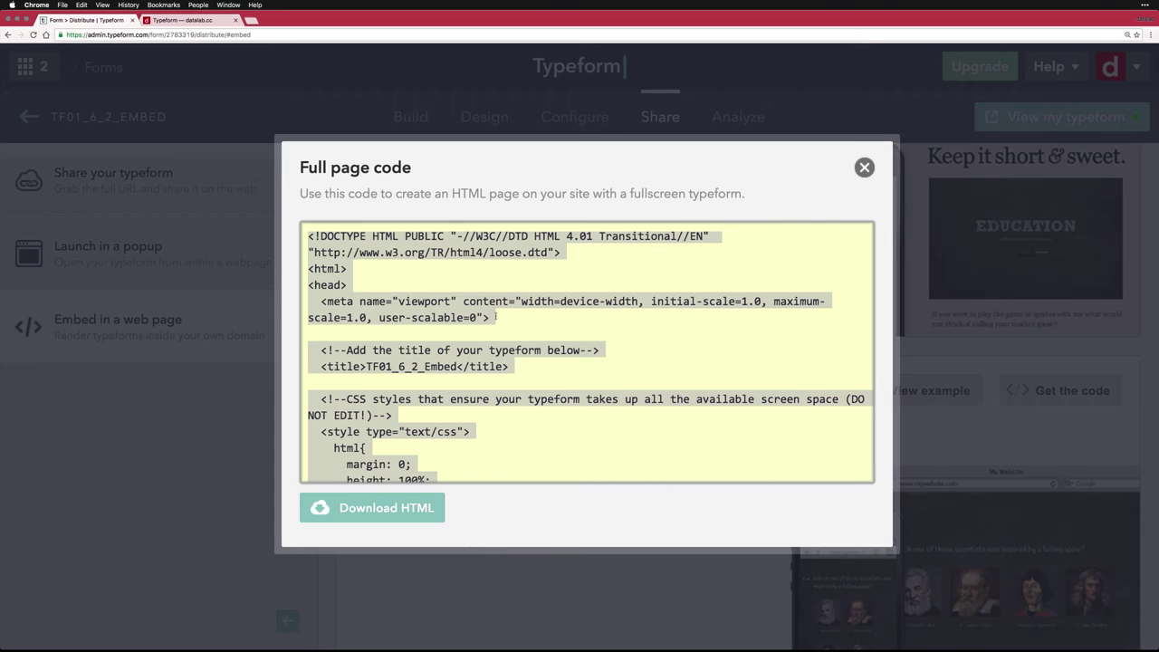
pyautogui.scroll(-10, 577, 349)
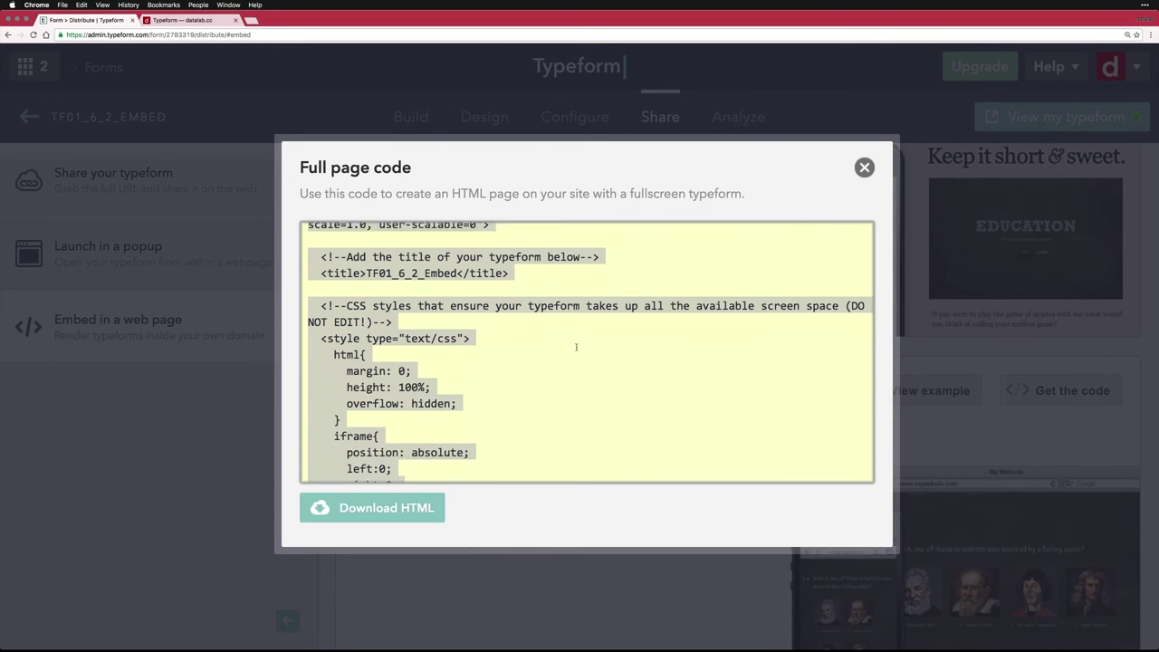
pyautogui.click(391, 510)
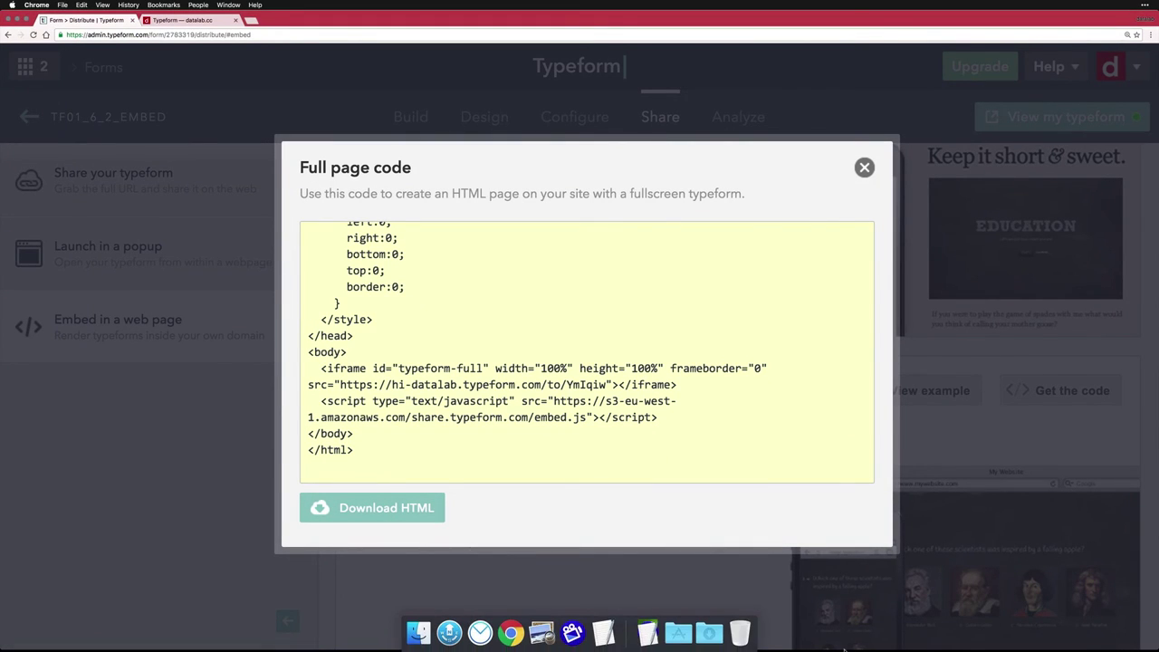
pyautogui.click(709, 633)
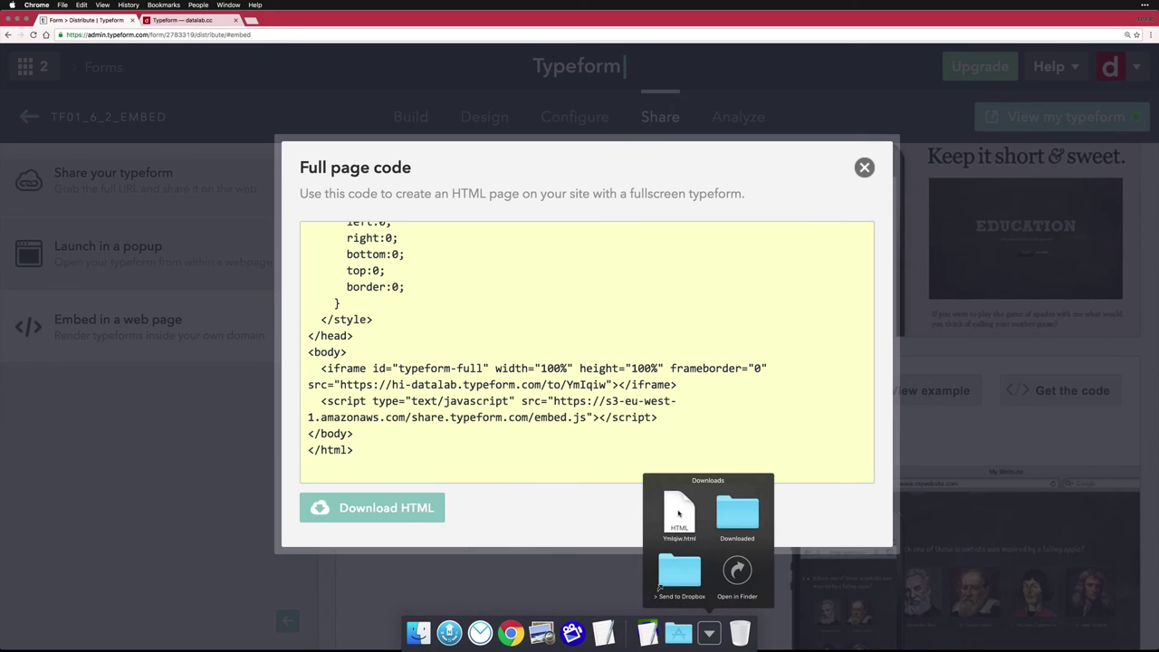